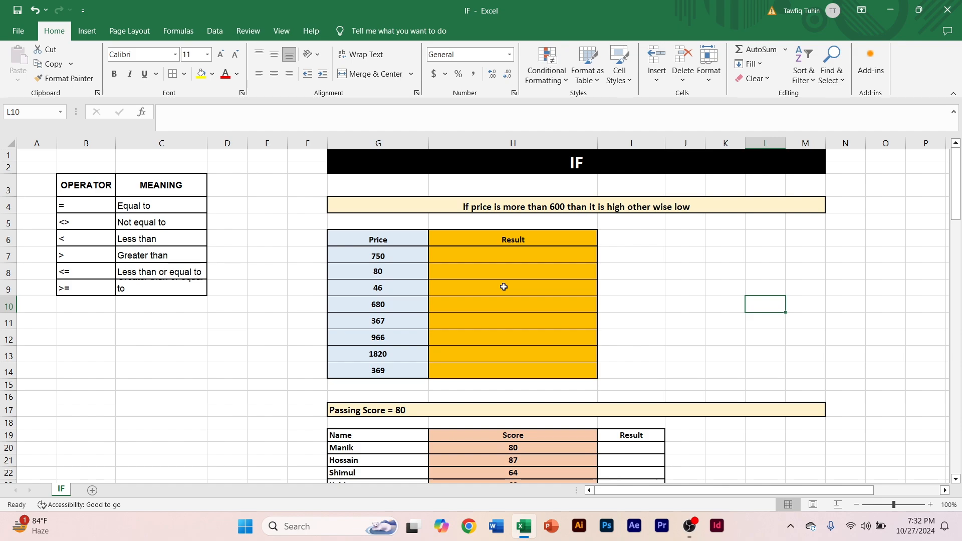
pyautogui.click(510, 254)
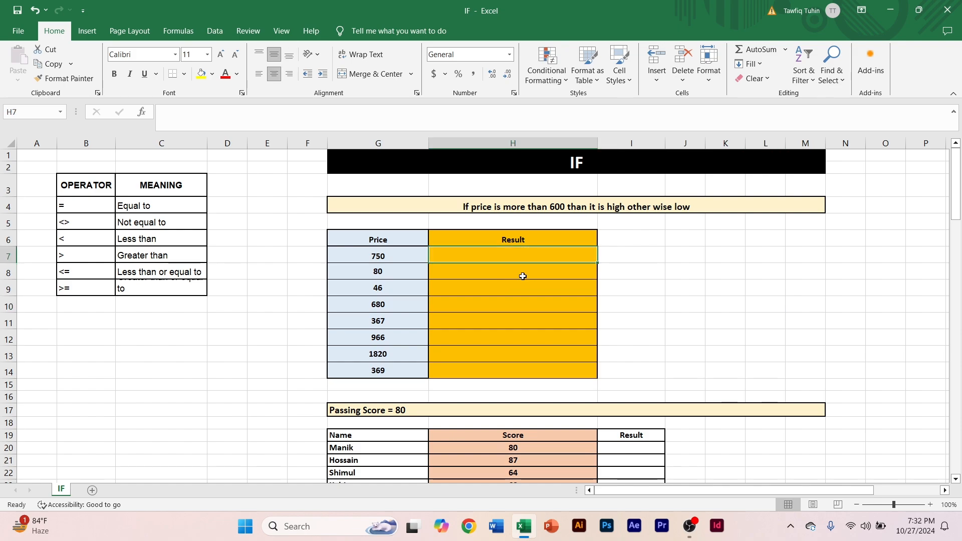
pyautogui.click(523, 276)
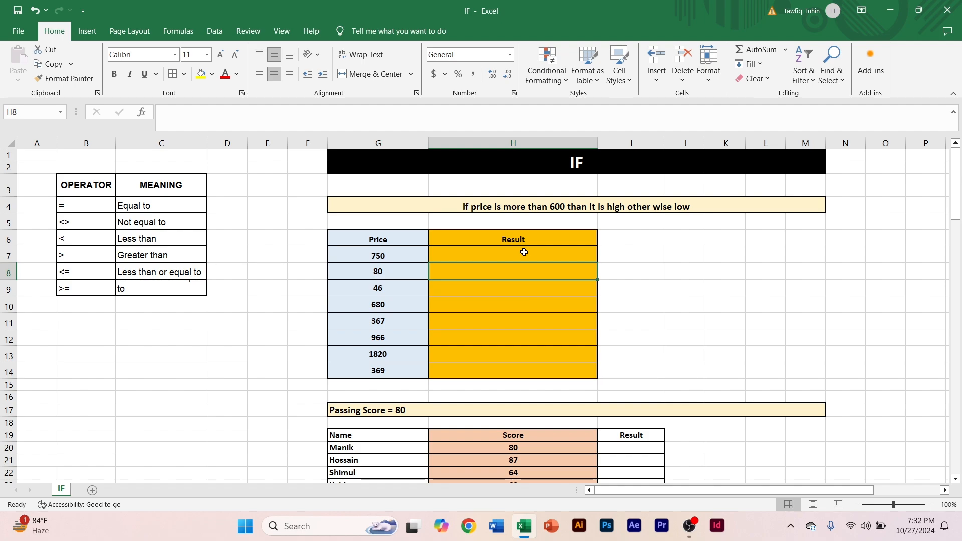
pyautogui.click(524, 253)
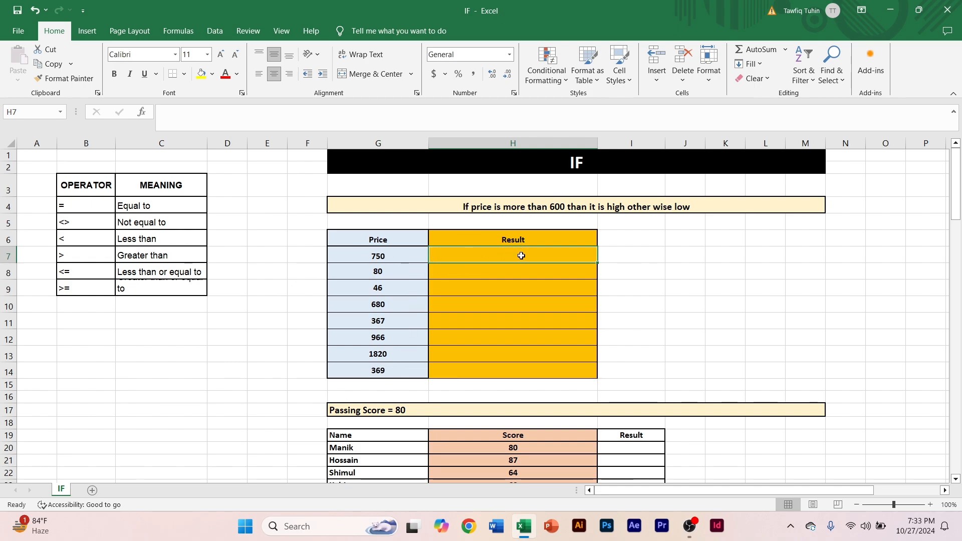
pyautogui.click(521, 272)
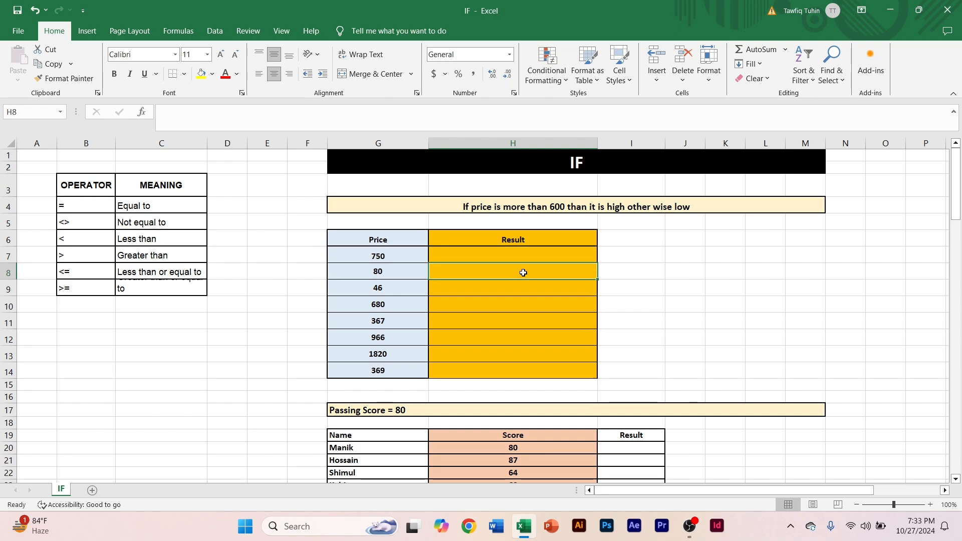
pyautogui.click(526, 288)
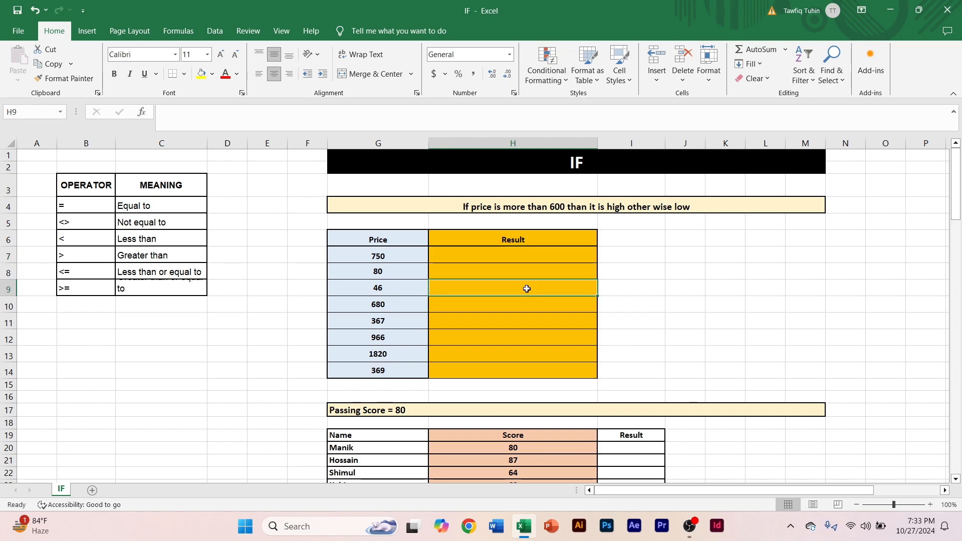
# Enter the formula =IF(G7>600,"HIGH","LOW") in cell H7 to classify the first price
pyautogui.click(516, 255)
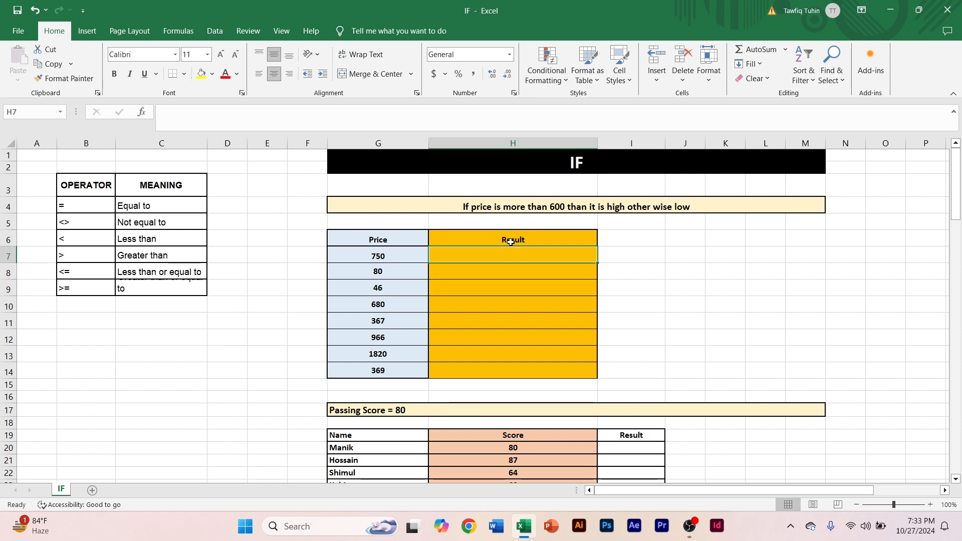
pyautogui.write('=if')
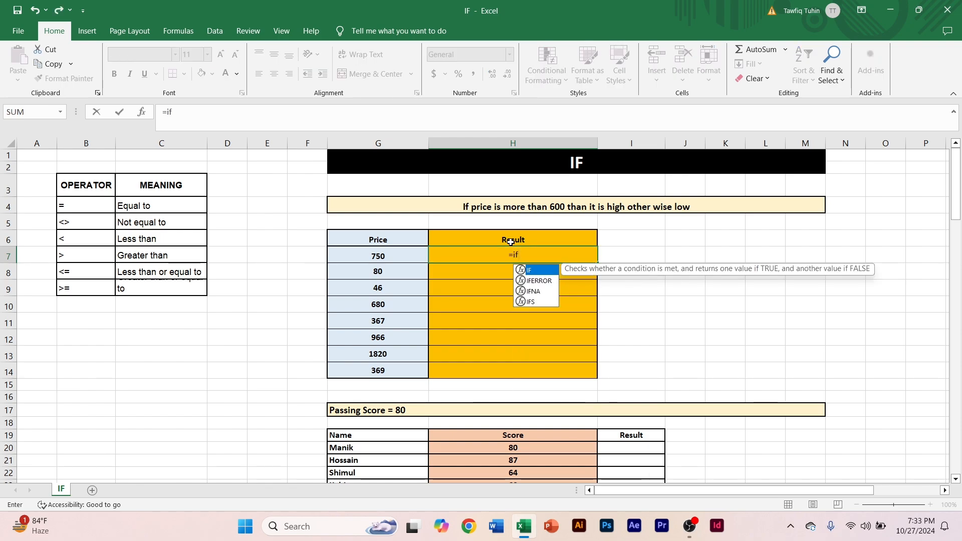
pyautogui.press('Tab')
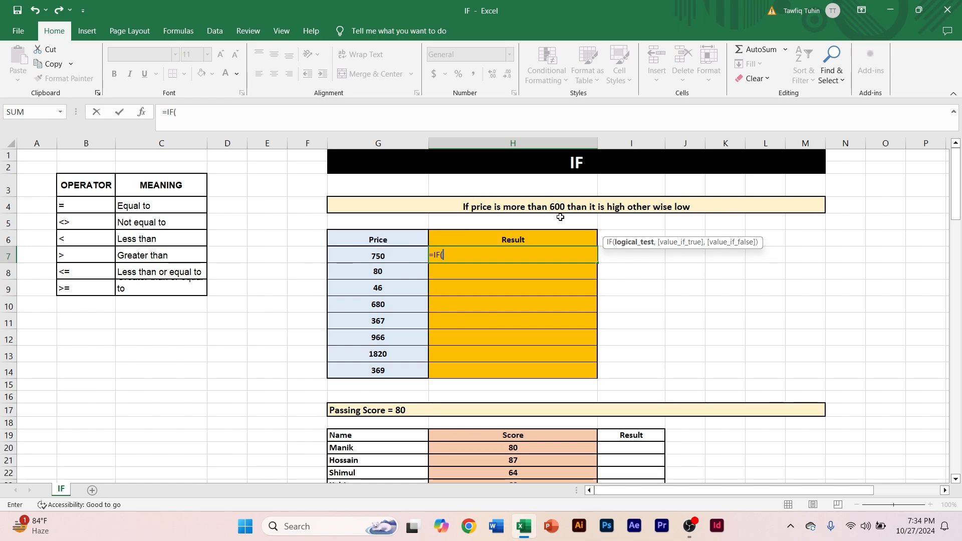
pyautogui.click(401, 255)
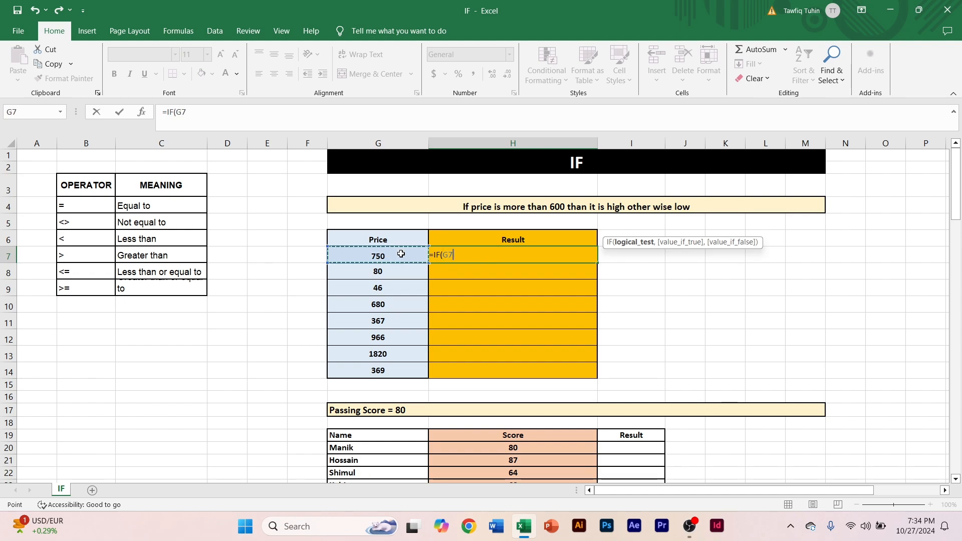
pyautogui.write('>6000')
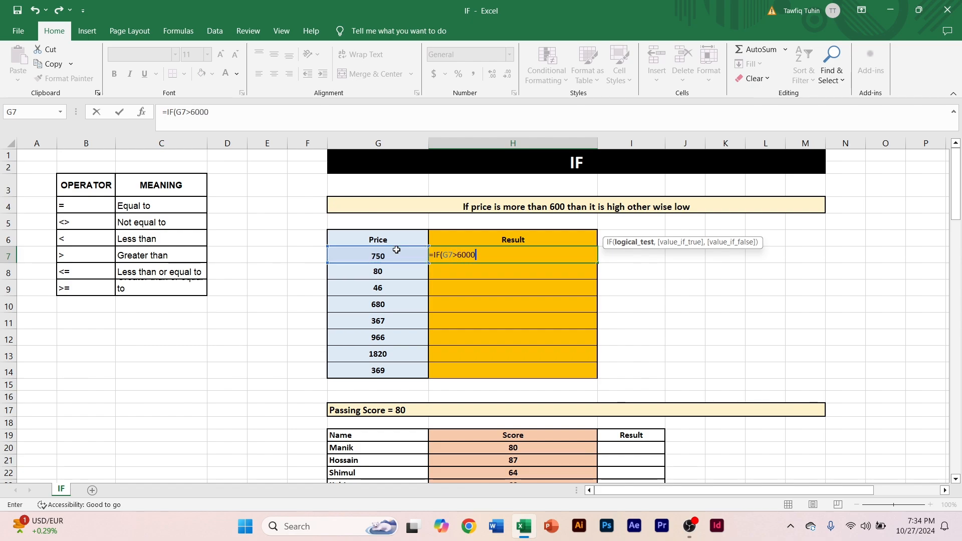
pyautogui.press('BackSpace')
pyautogui.write(',')
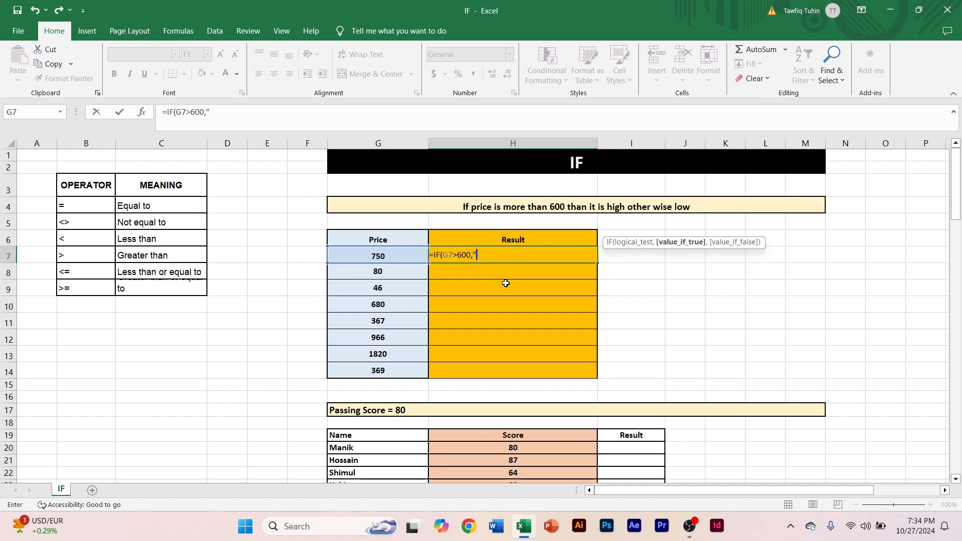
pyautogui.write('HIGH"')
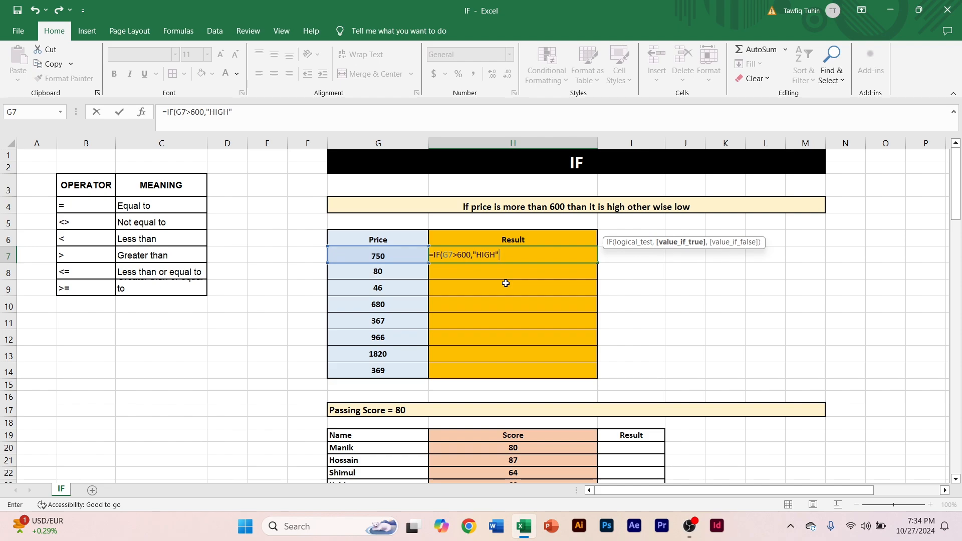
pyautogui.write(',')
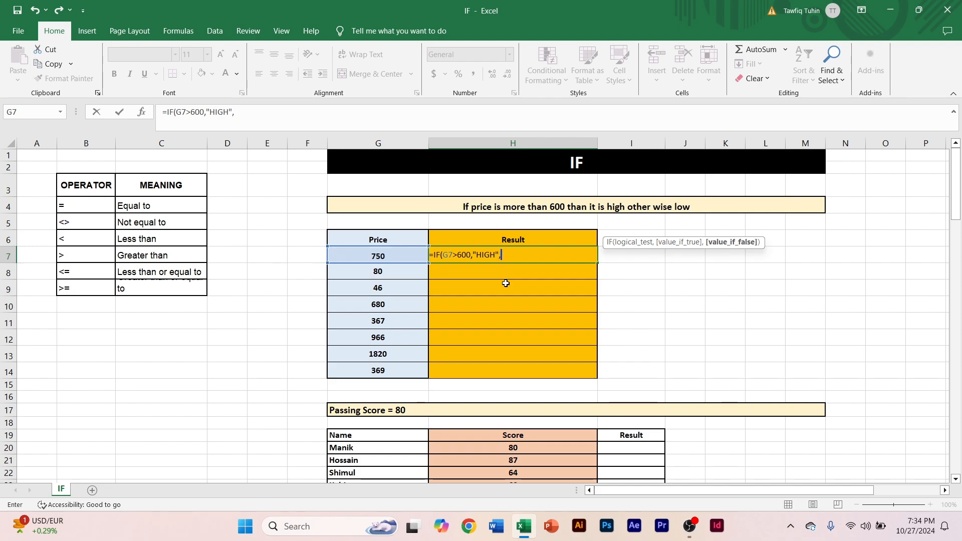
pyautogui.write('"LOW"')
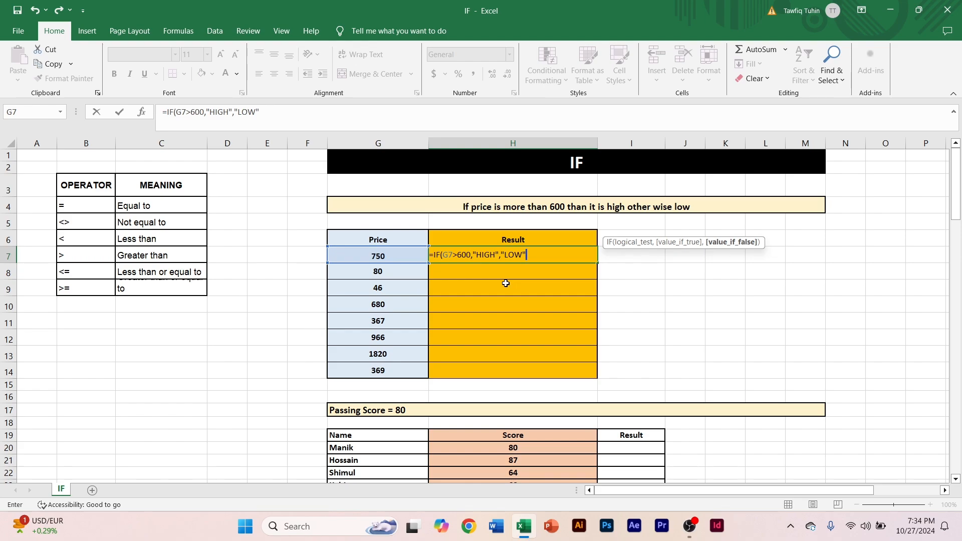
pyautogui.write(')')
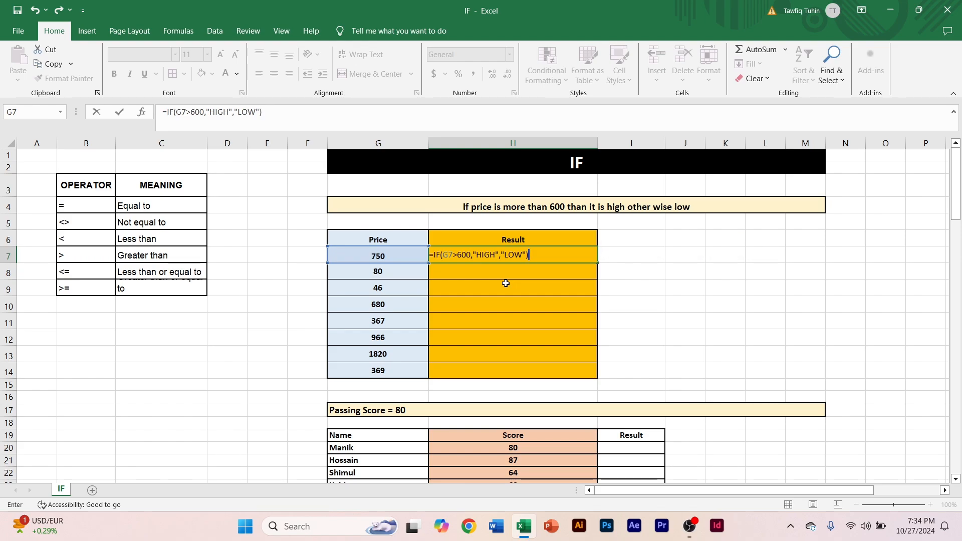
pyautogui.press('Return')
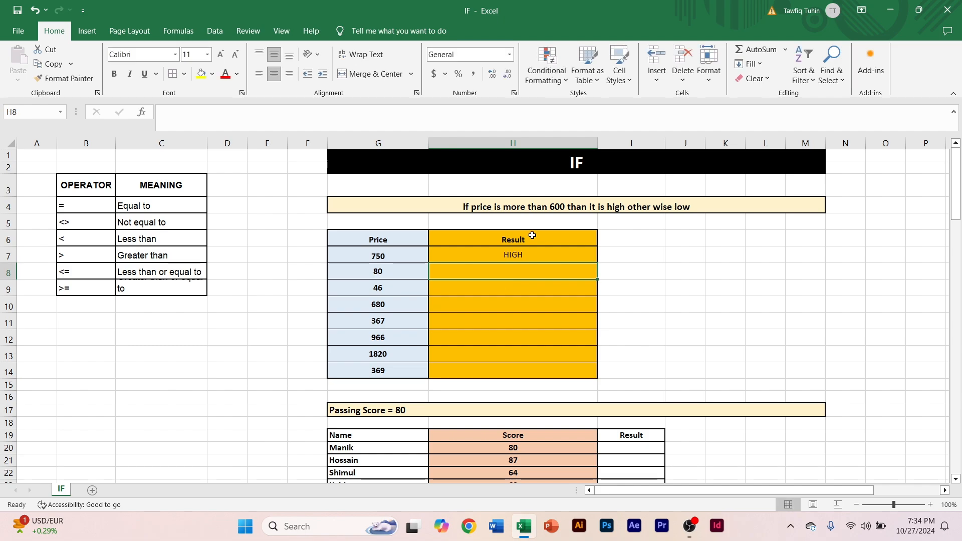
# Fill the IF formula from H7 down through H14 to classify the remaining prices
pyautogui.click(507, 255)
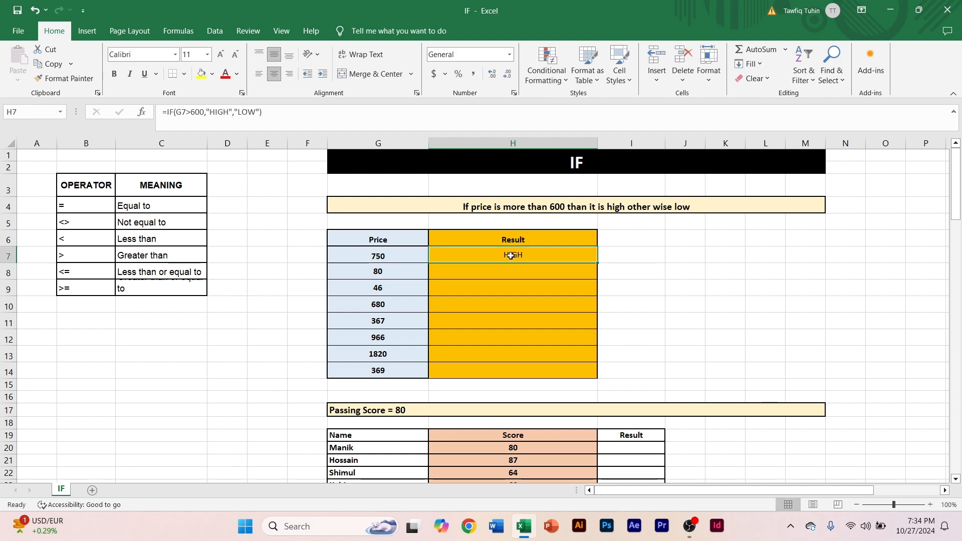
pyautogui.click(368, 255)
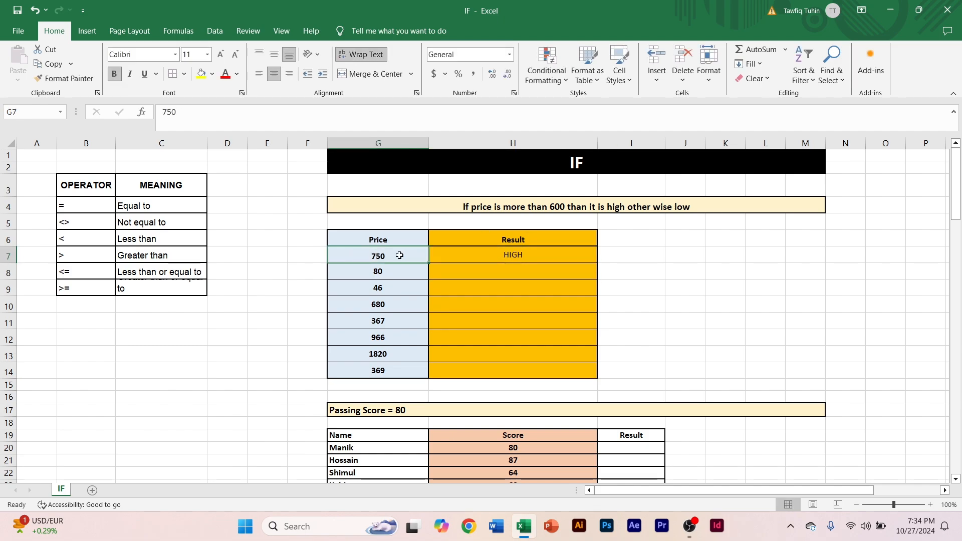
pyautogui.click(513, 254)
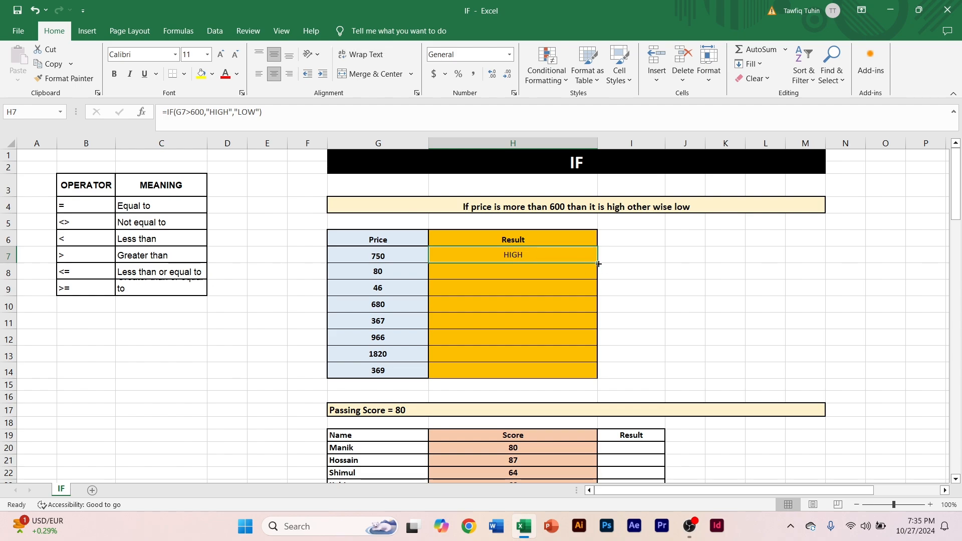
pyautogui.moveTo(599, 264); pyautogui.dragTo(598, 378)
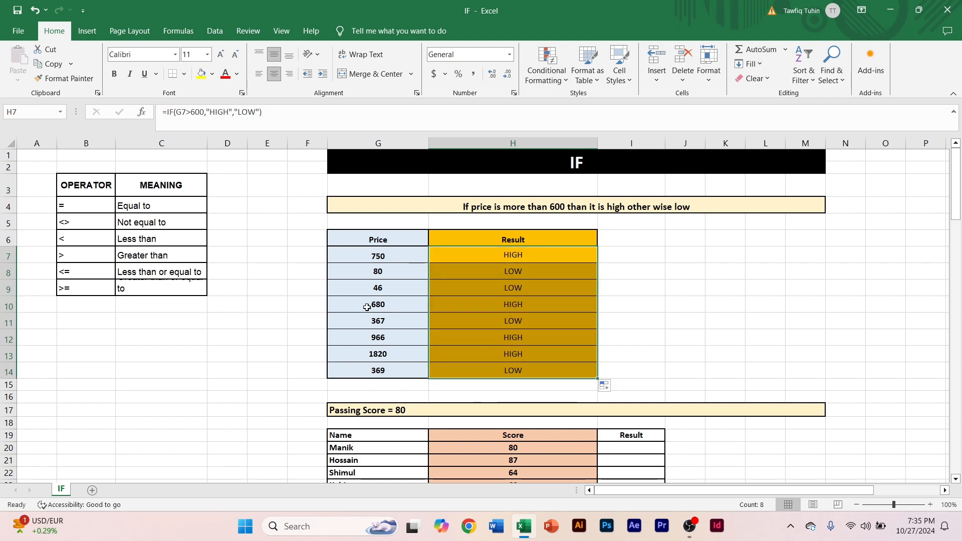
# Review the filled IF formulas in the price table's Result column against their prices
pyautogui.click(393, 307)
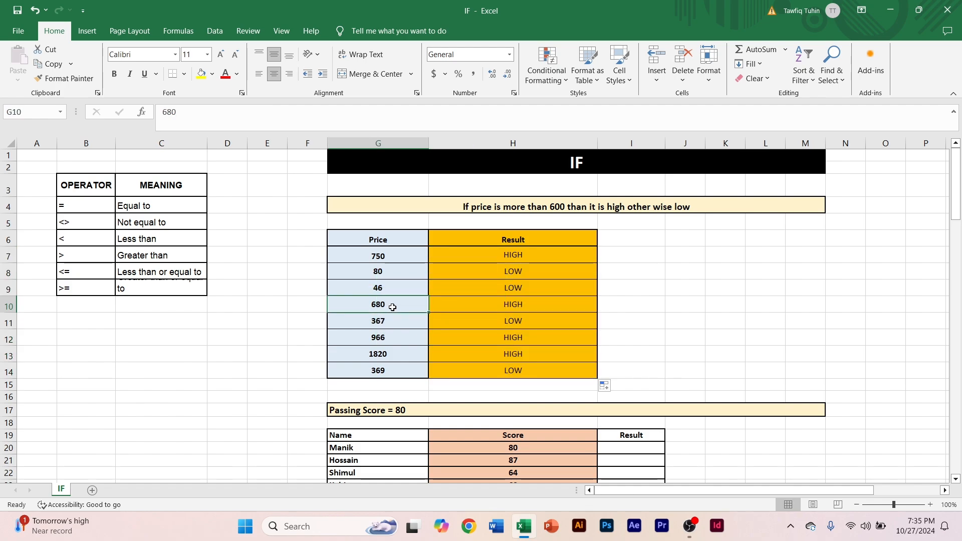
pyautogui.click(506, 303)
pyautogui.click(507, 289)
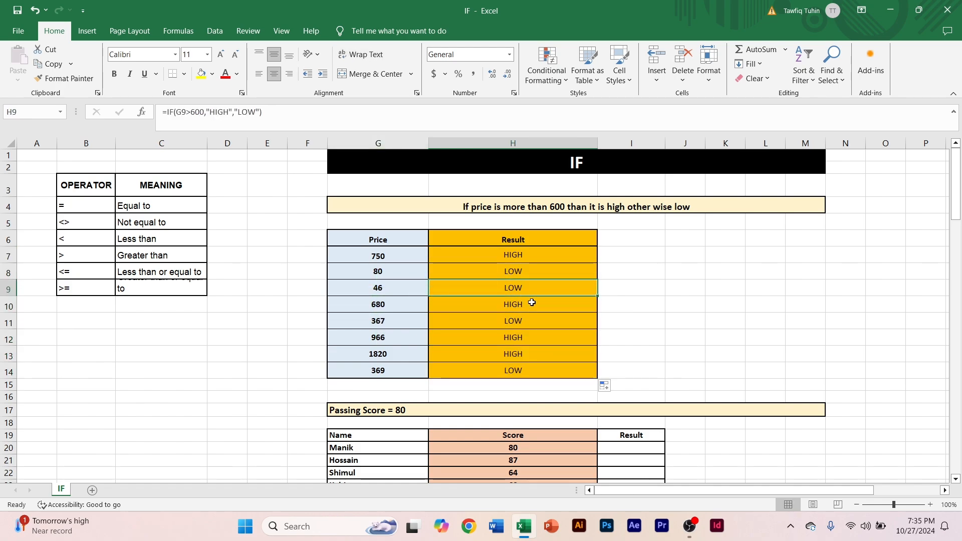
pyautogui.click(521, 253)
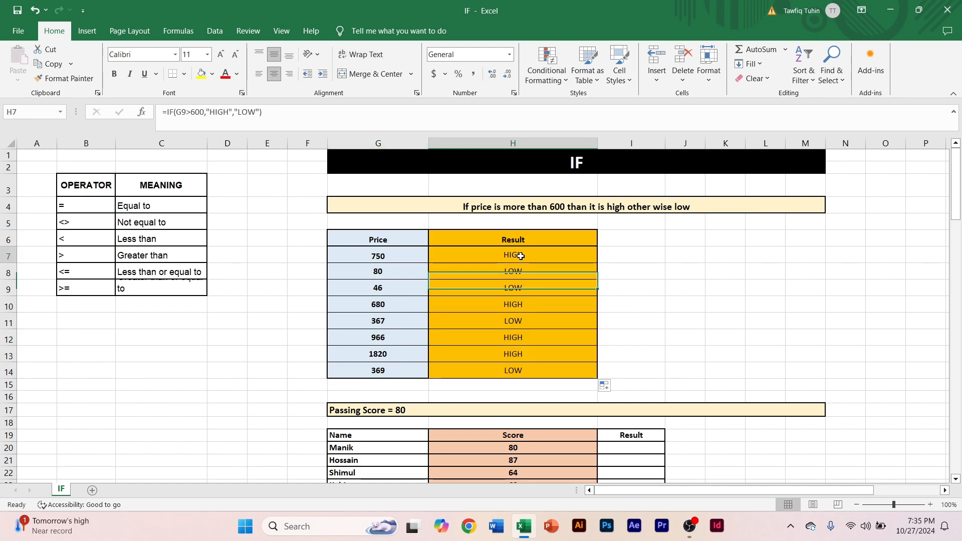
pyautogui.doubleClick(531, 254)
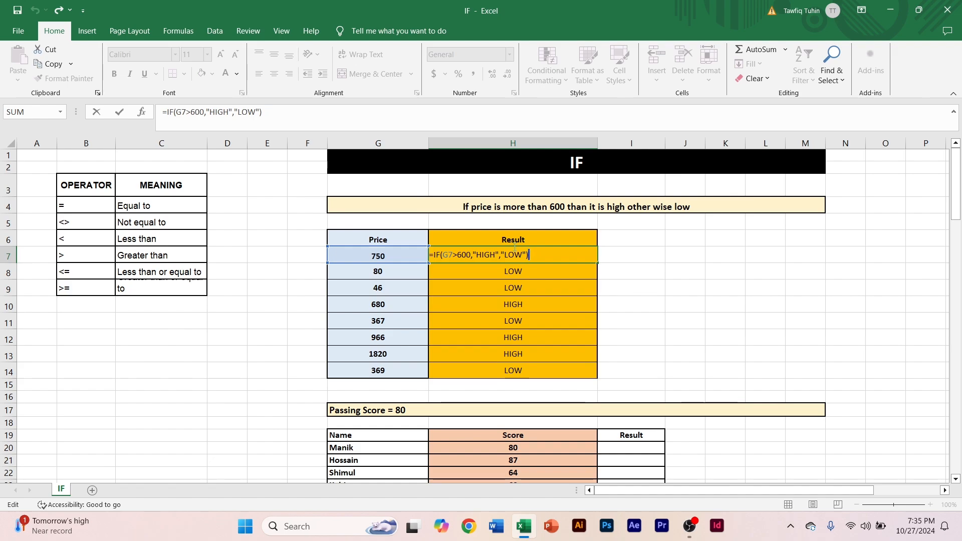
pyautogui.press('Return')
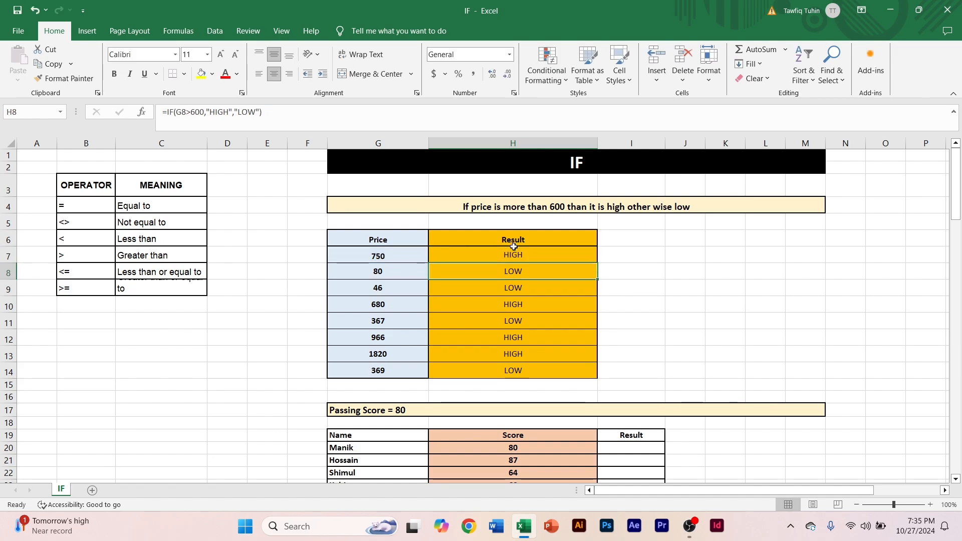
pyautogui.click(545, 256)
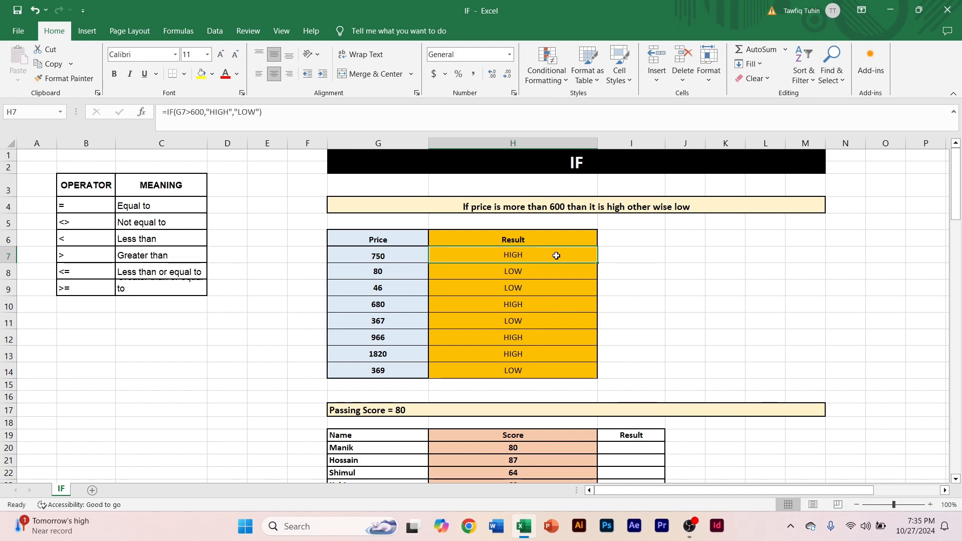
# Enter the formula =IF(H20>=80,"PASS","FAIL") in cell I20 to grade the first score
pyautogui.moveTo(957, 193); pyautogui.dragTo(958, 226)
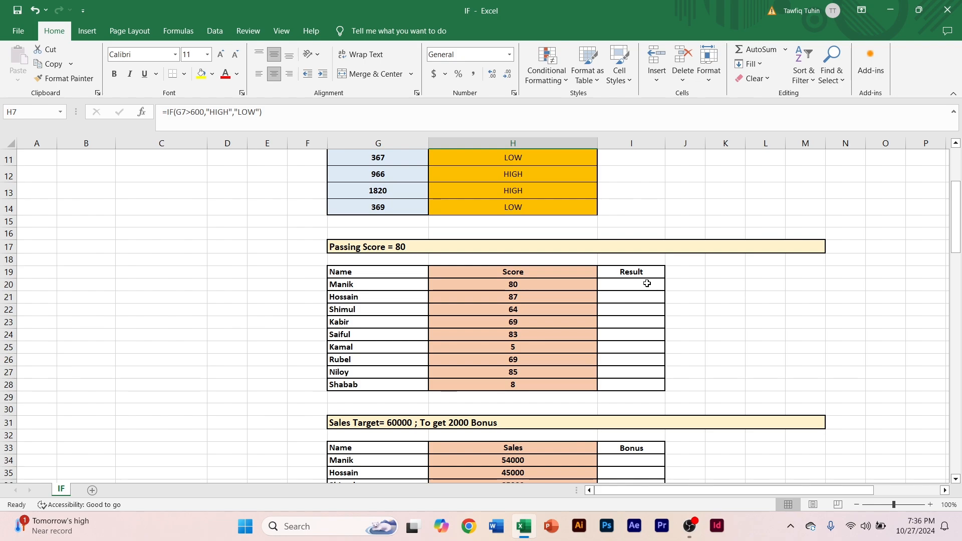
pyautogui.click(647, 284)
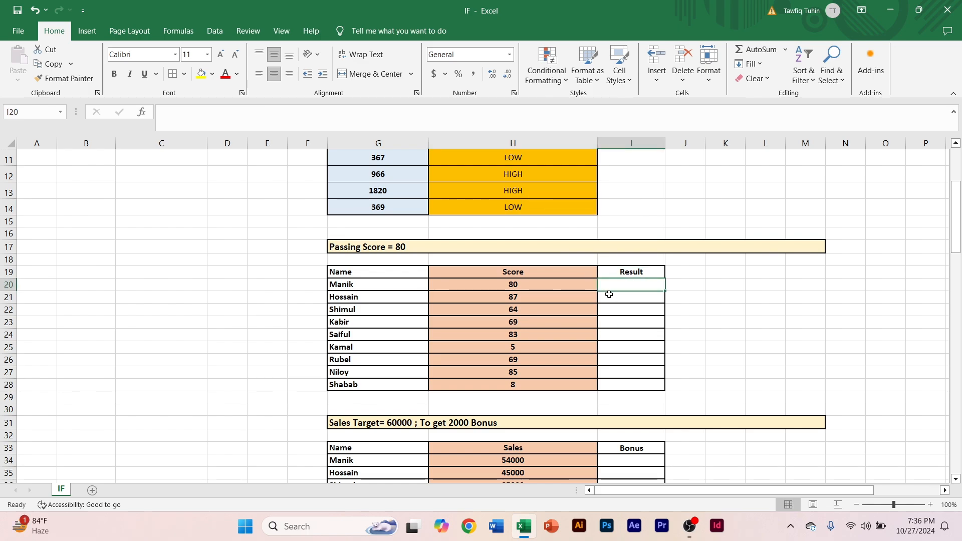
pyautogui.write('=if')
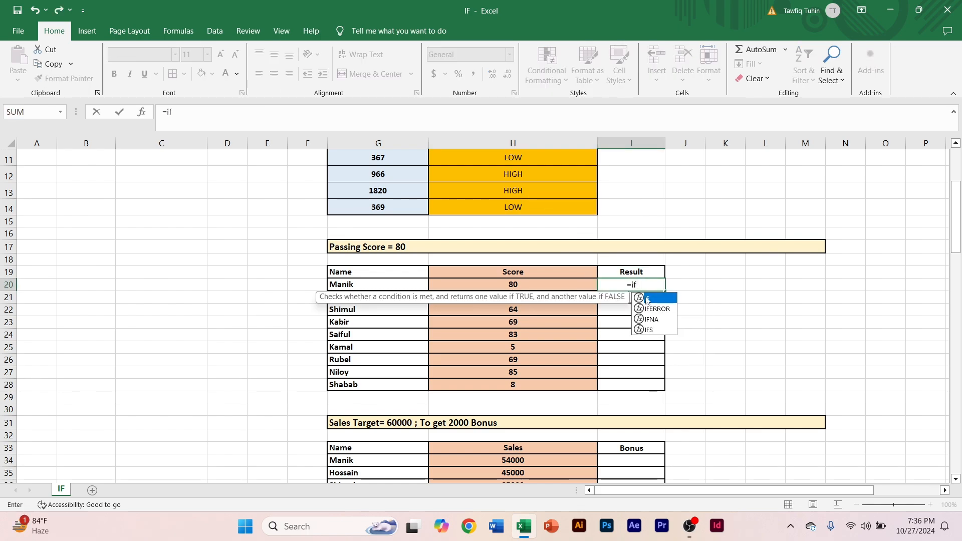
pyautogui.press('Tab')
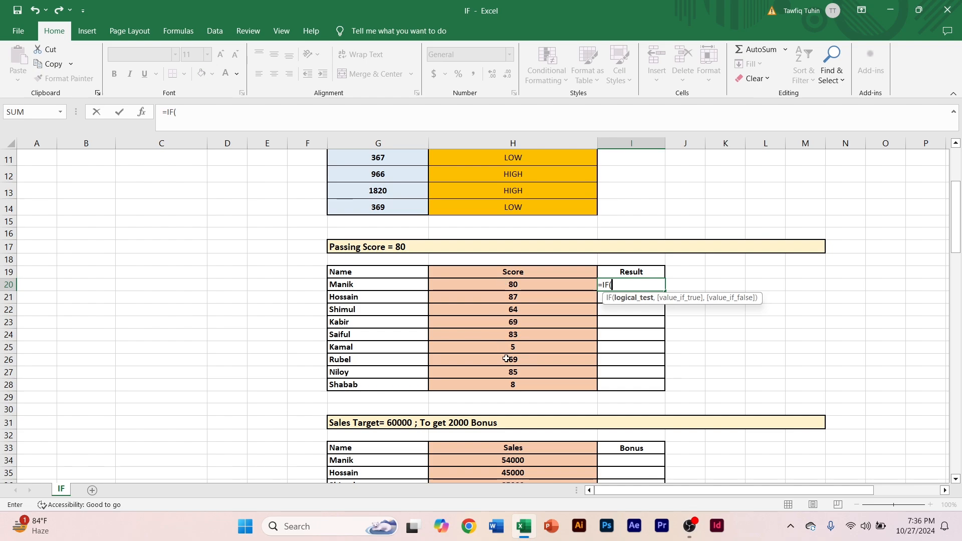
pyautogui.click(519, 284)
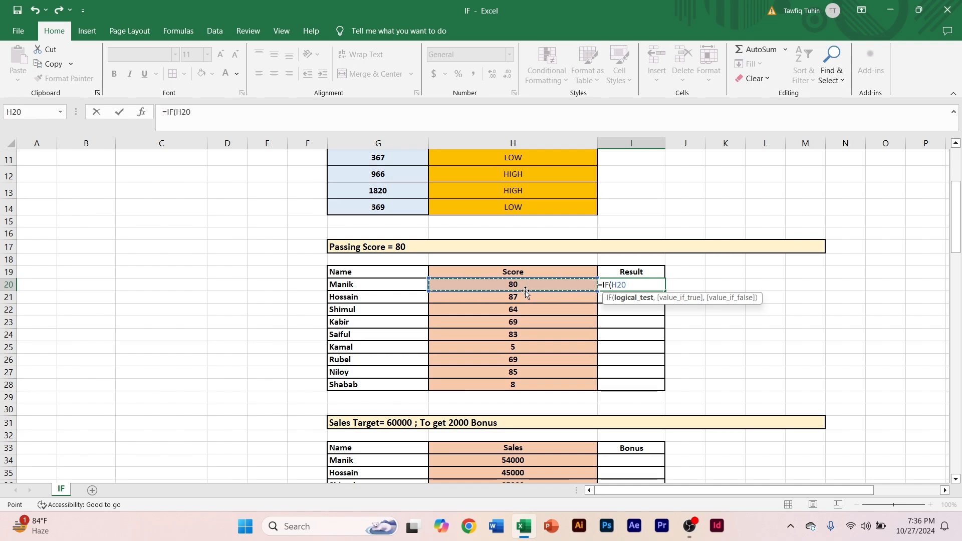
pyautogui.write('>')
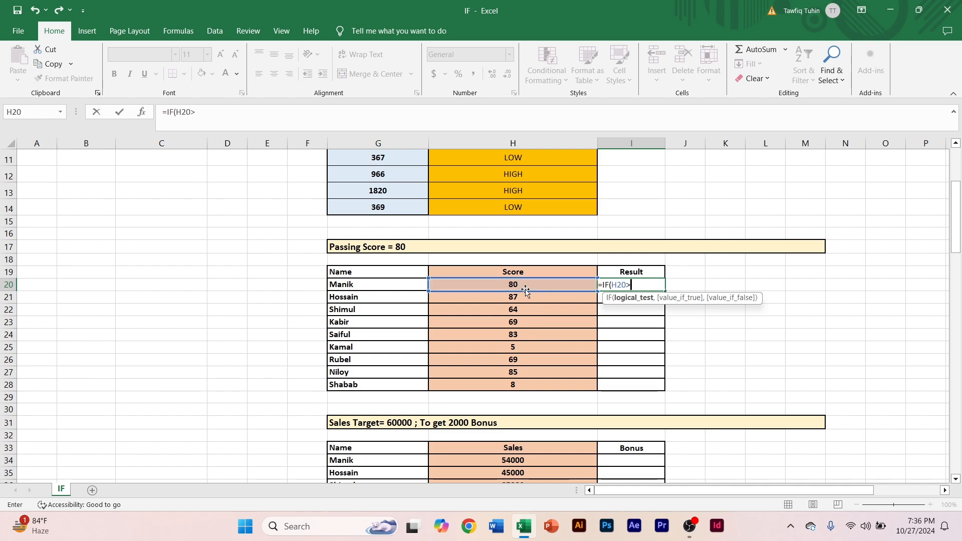
pyautogui.write('=80')
pyautogui.write(',')
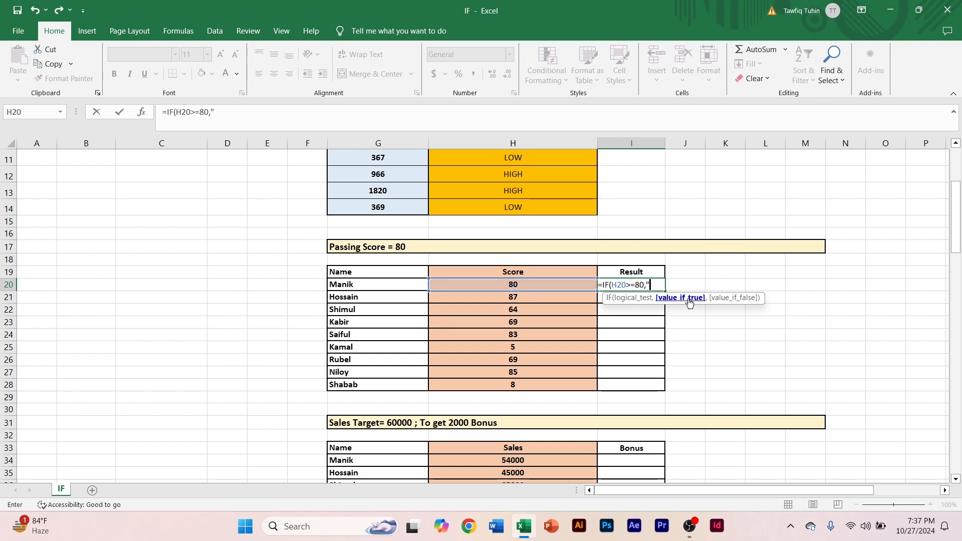
pyautogui.write('"PASS')
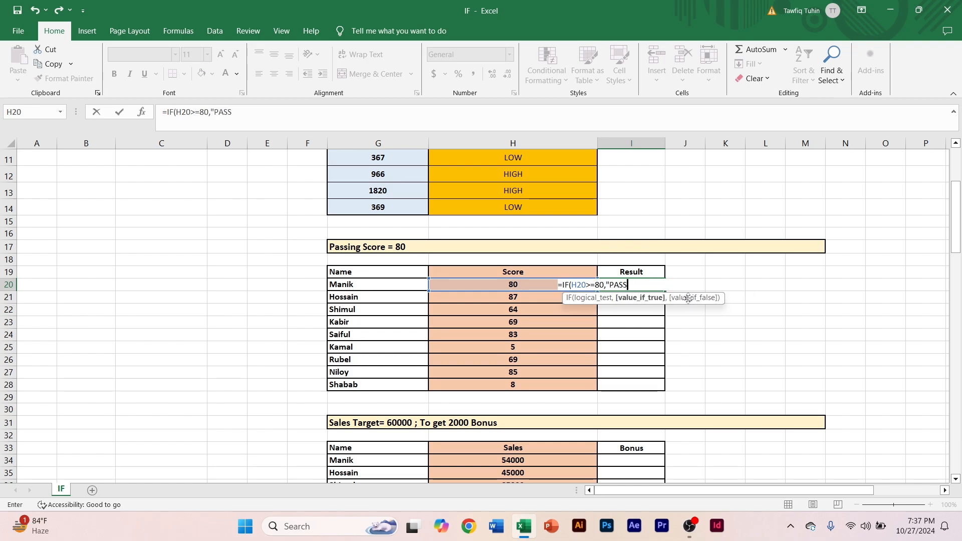
pyautogui.write('",')
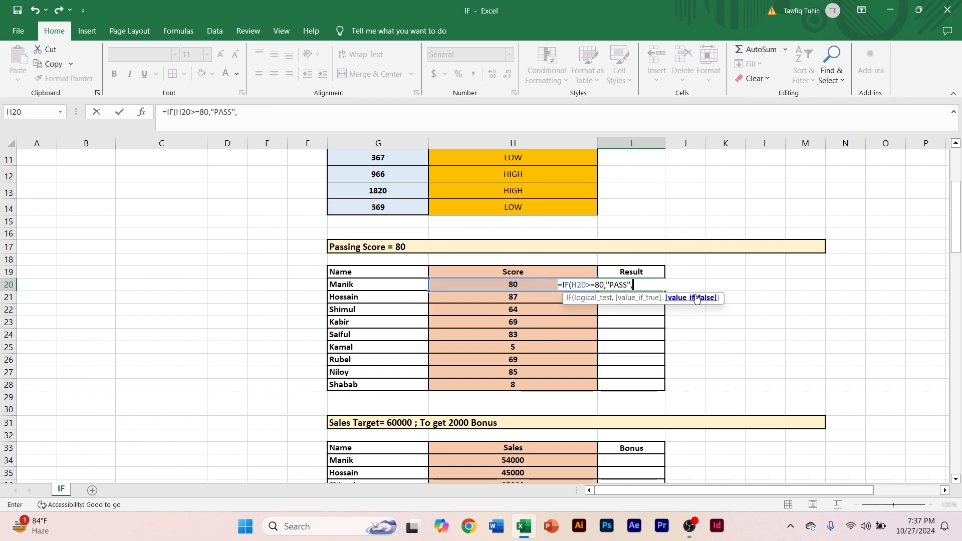
pyautogui.write('"FAIL")')
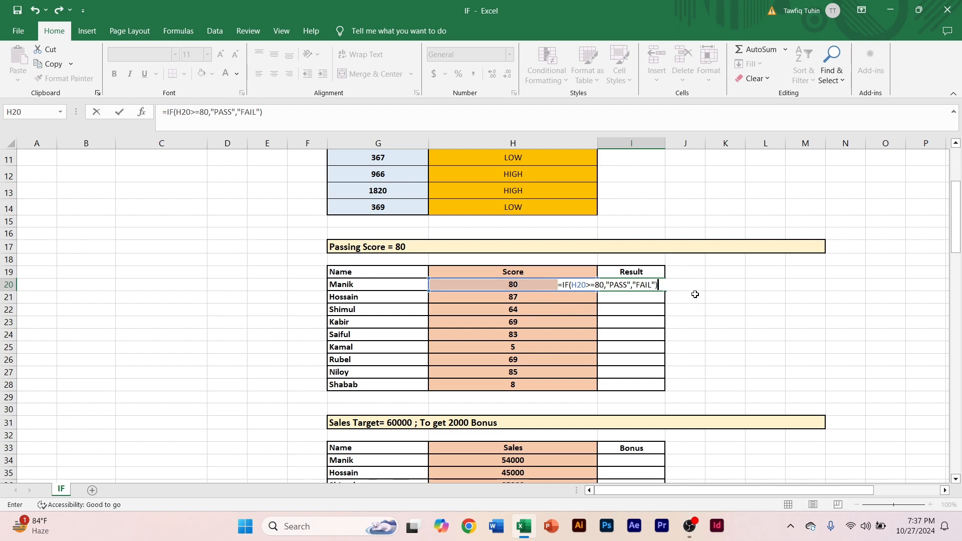
pyautogui.press('Return')
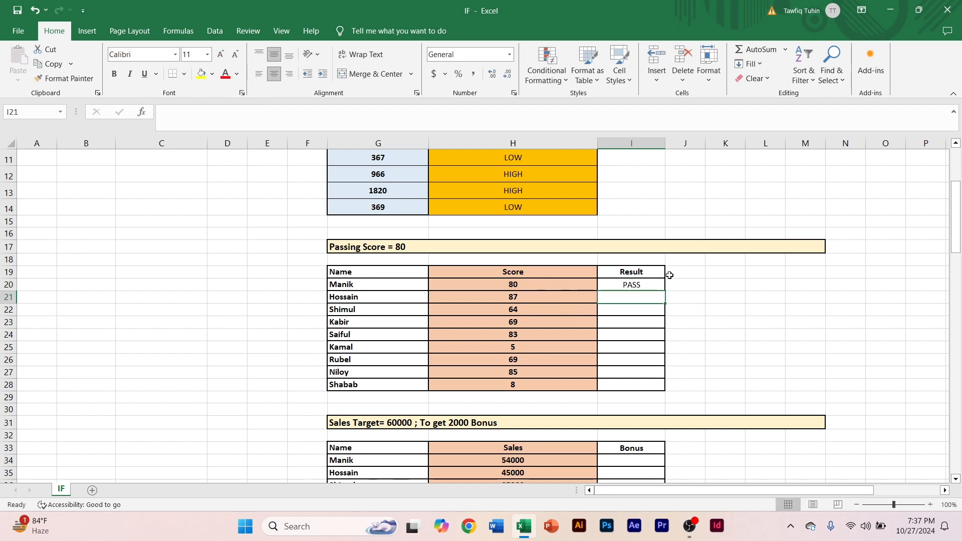
# Fill the PASS/FAIL formula from I20 down through I28 and check the results in the score table
pyautogui.click(550, 285)
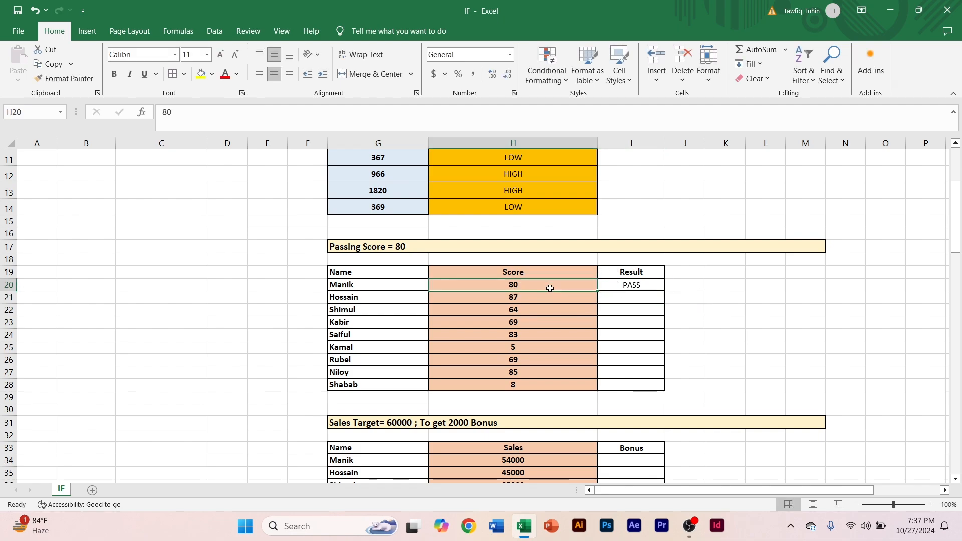
pyautogui.click(643, 286)
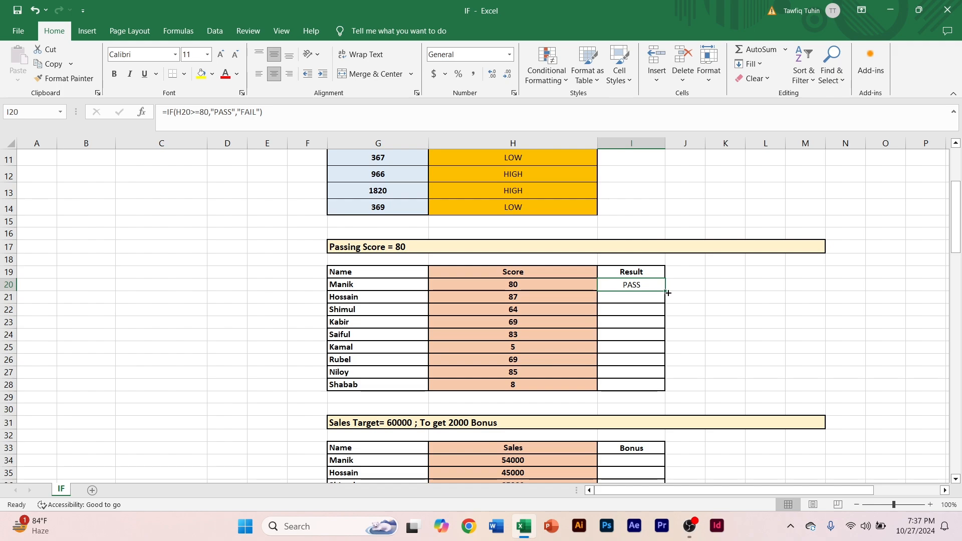
pyautogui.click(532, 284)
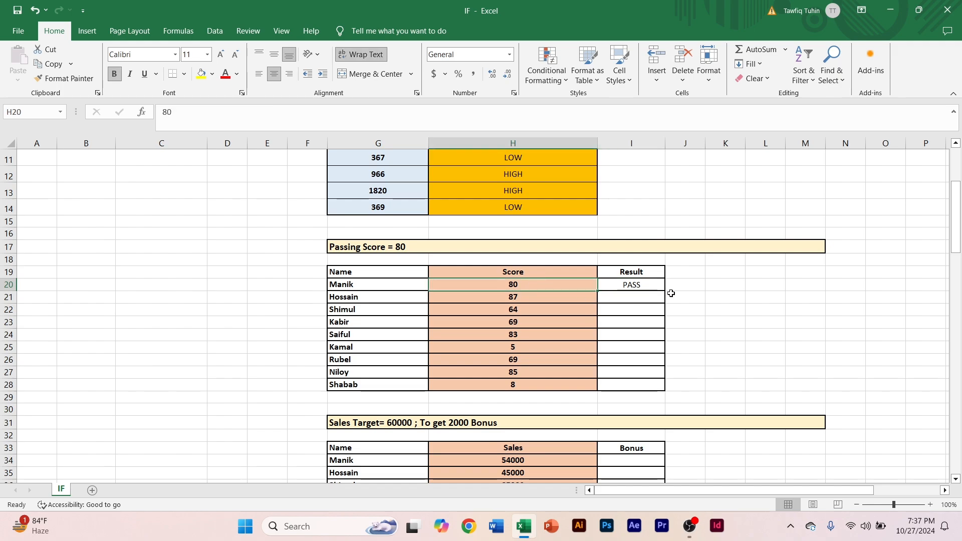
pyautogui.click(645, 284)
pyautogui.click(564, 284)
pyautogui.click(623, 290)
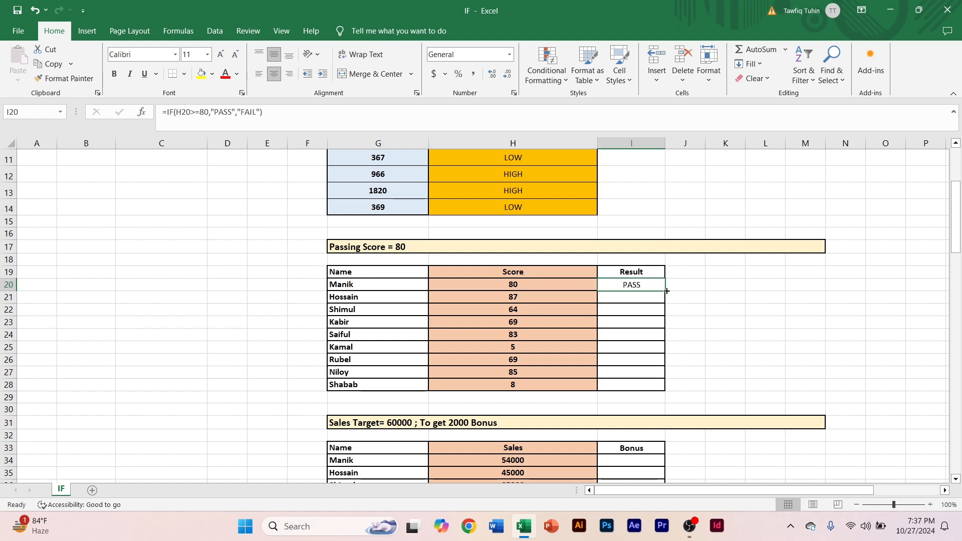
pyautogui.moveTo(666, 291); pyautogui.dragTo(670, 394)
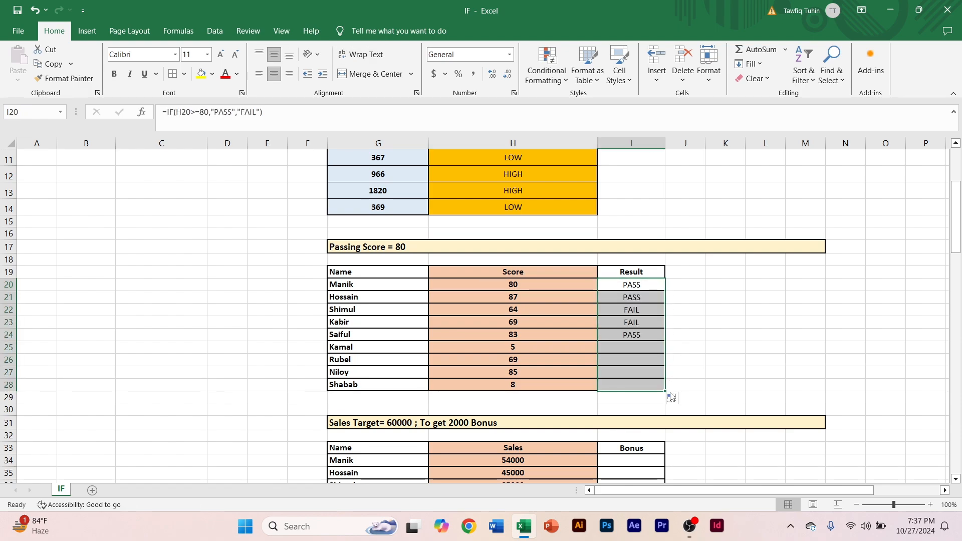
pyautogui.click(628, 329)
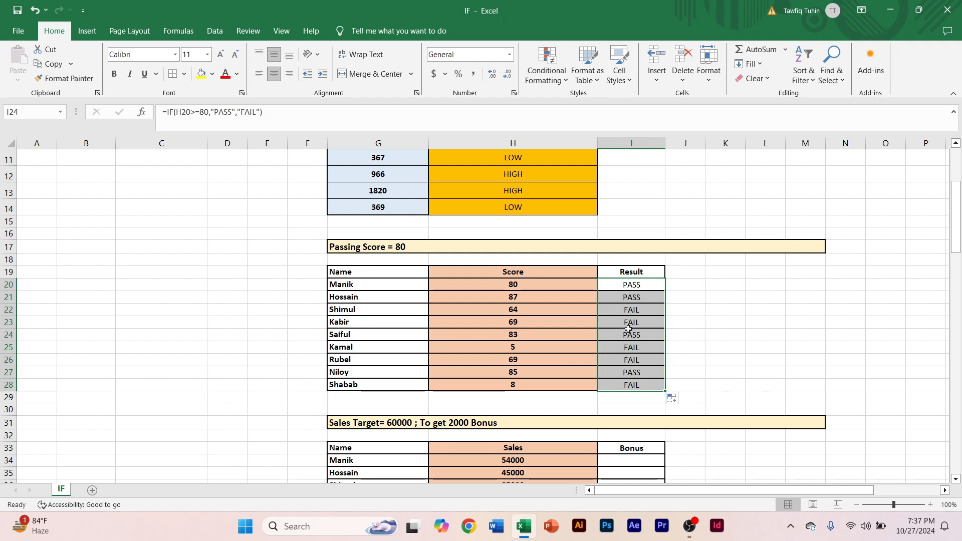
pyautogui.click(635, 348)
pyautogui.click(638, 358)
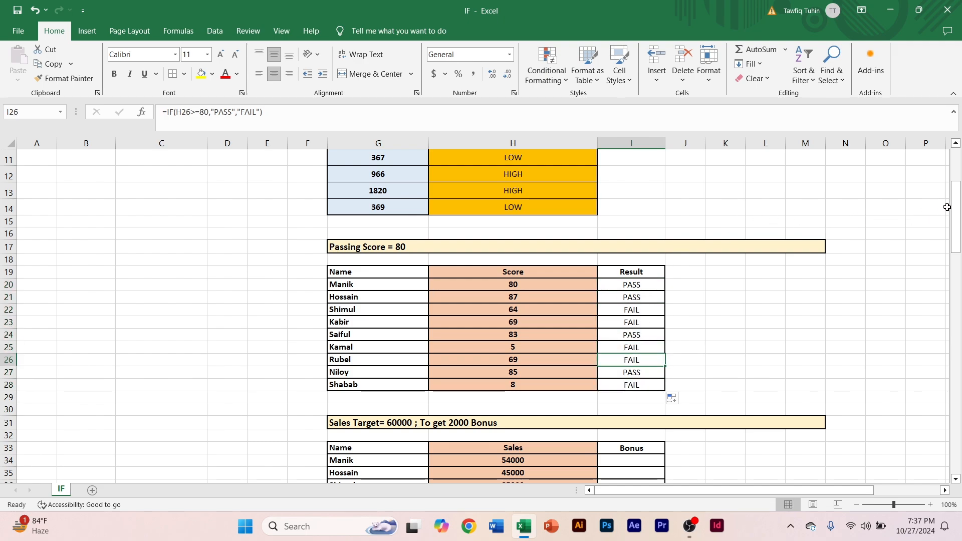
# Enter the formula =IF(H34>=60000,2000,0) in cell I34 to calculate the first salesperson's bonus
pyautogui.moveTo(955, 208); pyautogui.dragTo(959, 235)
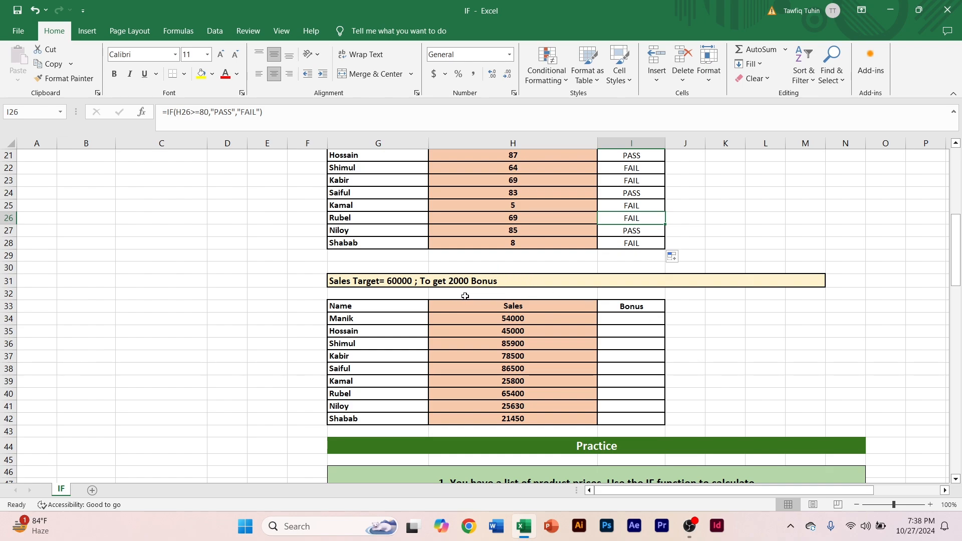
pyautogui.click(641, 318)
pyautogui.write('=IF(')
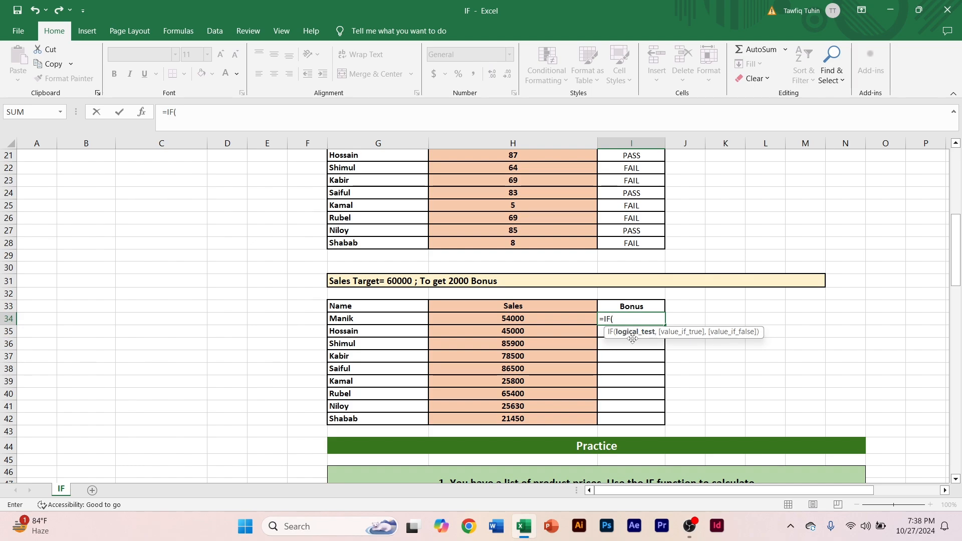
pyautogui.click(512, 319)
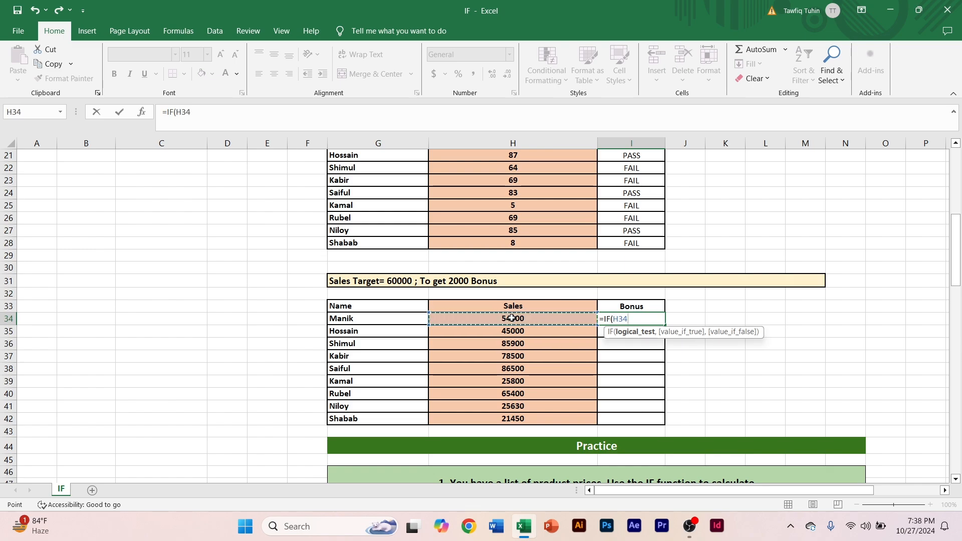
pyautogui.write('>')
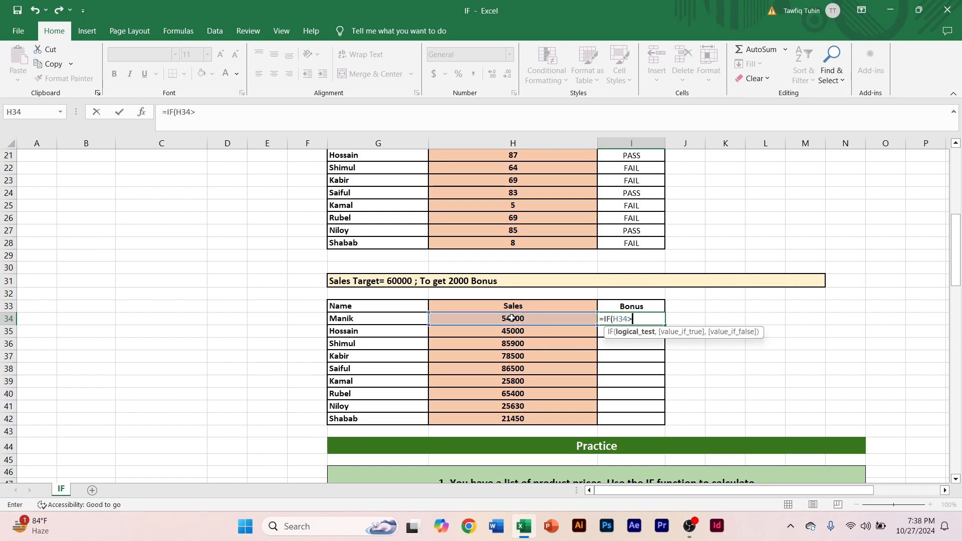
pyautogui.write('+')
pyautogui.press('BackSpace')
pyautogui.write('=60000')
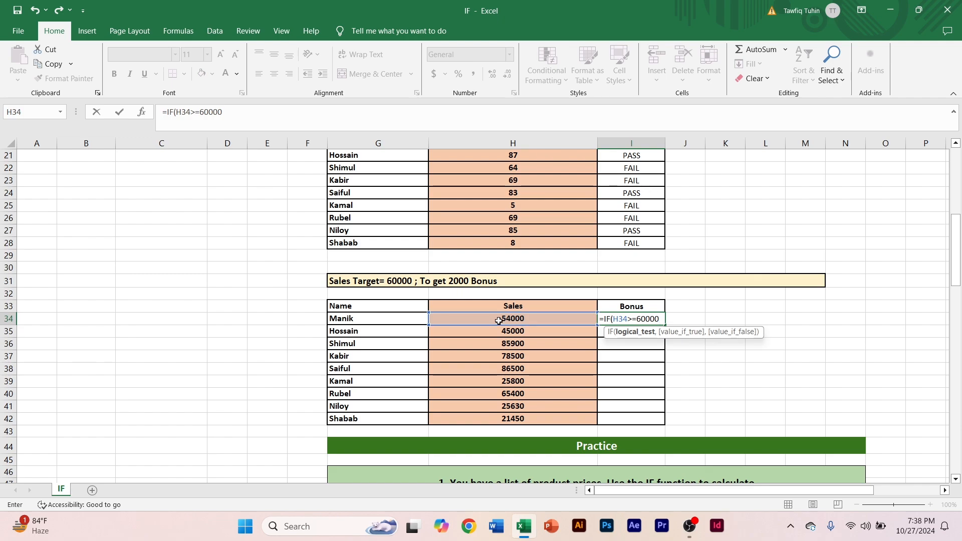
pyautogui.write(',')
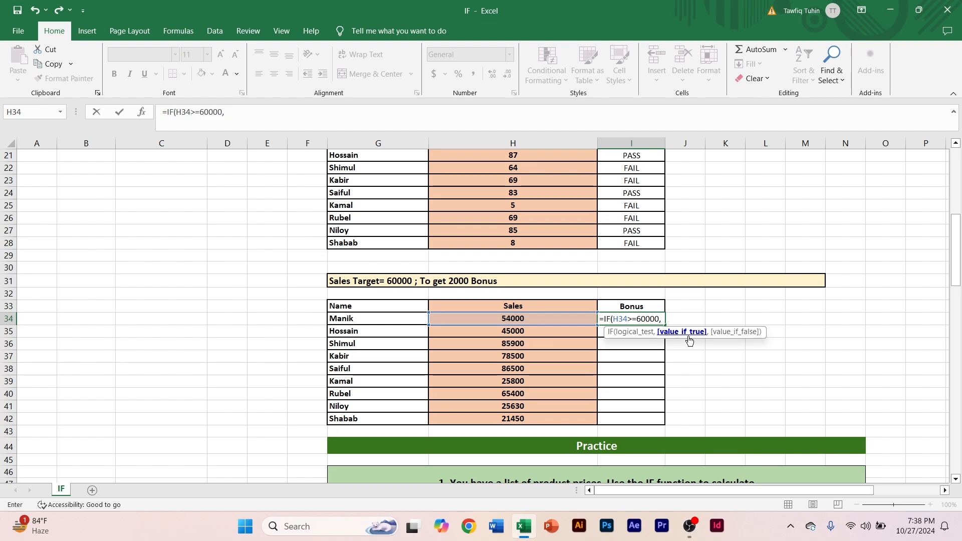
pyautogui.write('2000,')
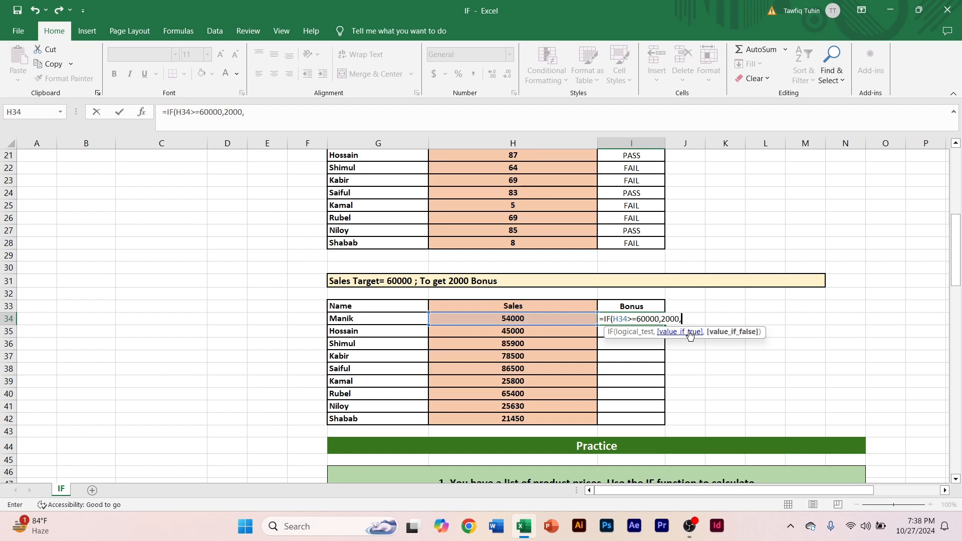
pyautogui.write('0)')
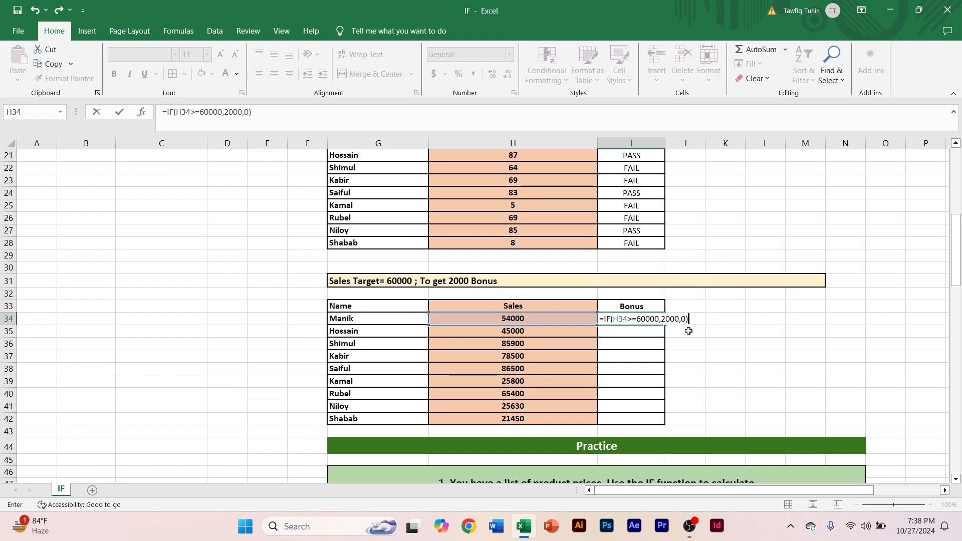
pyautogui.hotkey('ctrl', 'Return')
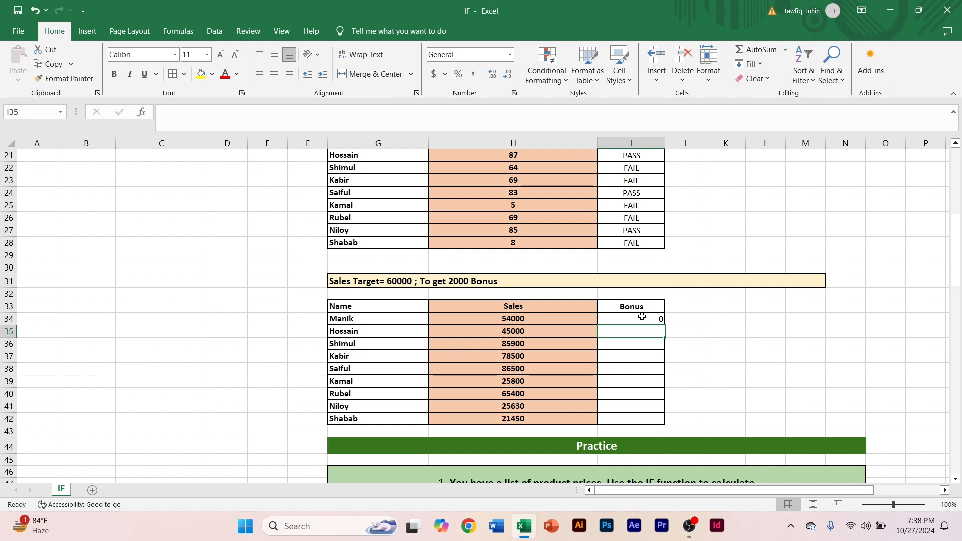
# Check the first bonus against its sales figure and fill the formula from I34 down through I42
pyautogui.click(514, 319)
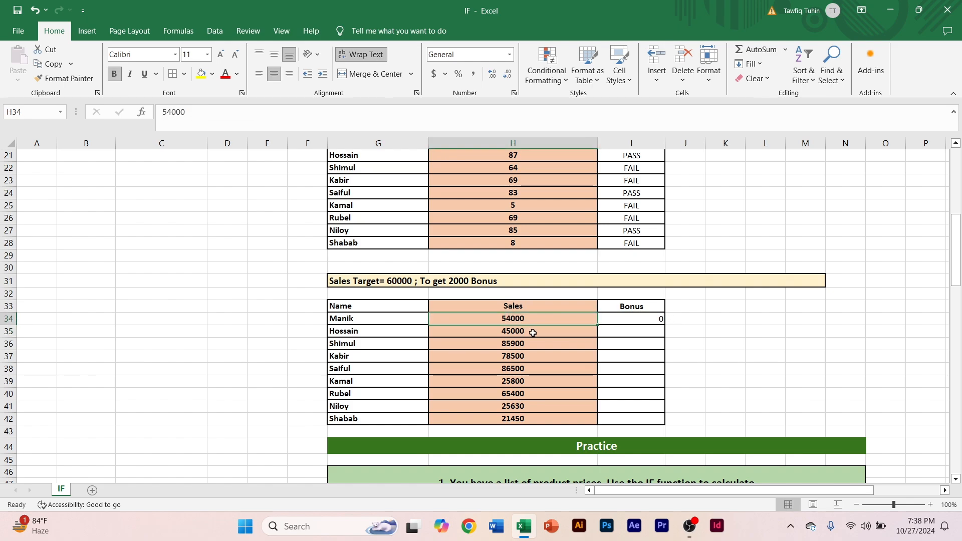
pyautogui.click(663, 319)
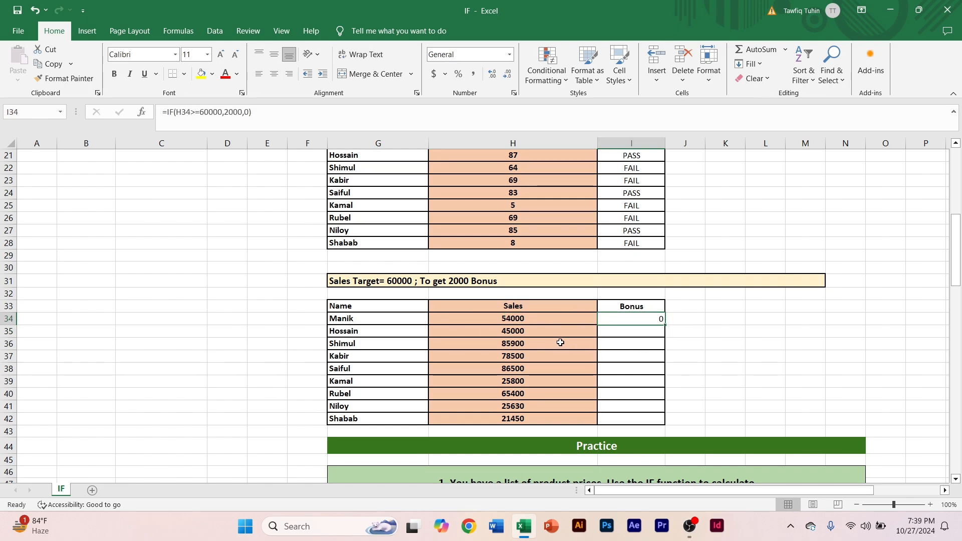
pyautogui.click(540, 319)
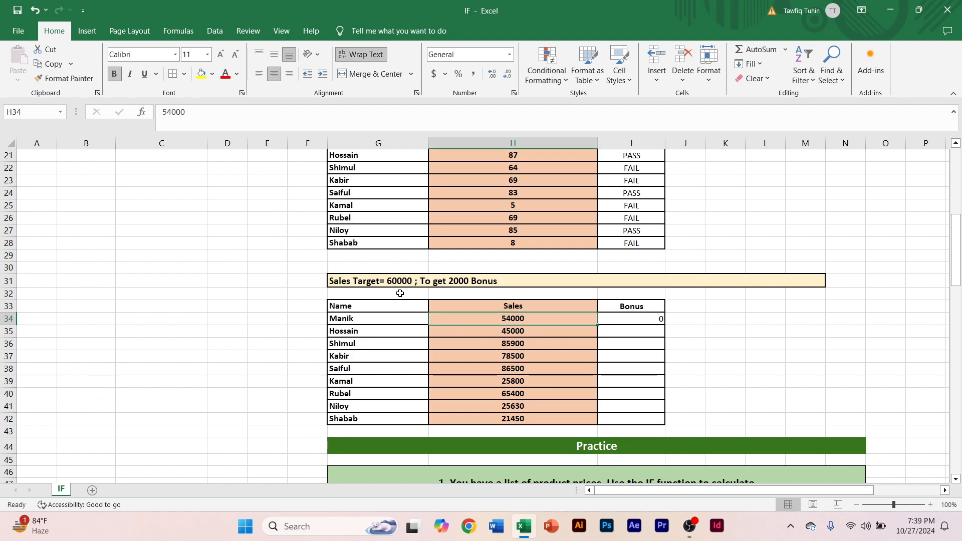
pyautogui.click(655, 321)
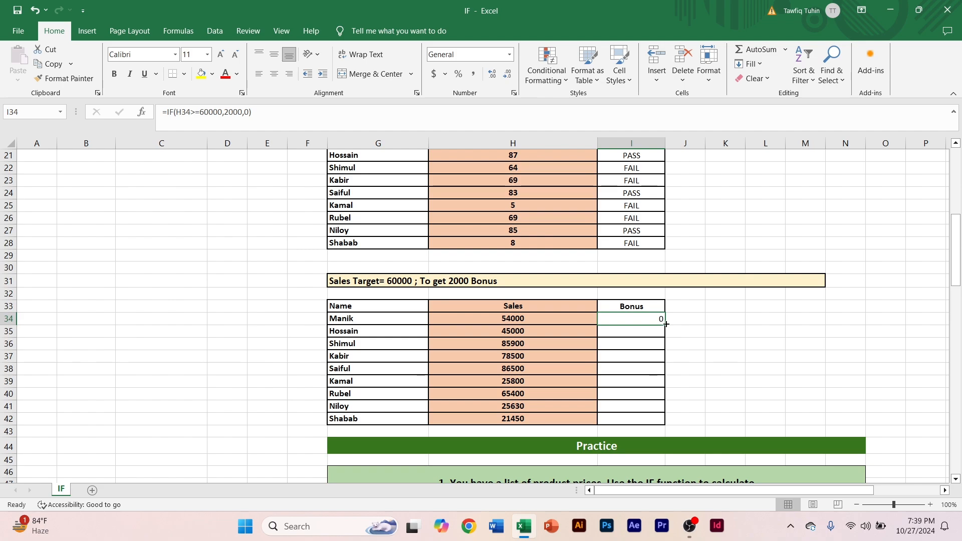
pyautogui.moveTo(666, 327); pyautogui.dragTo(665, 422)
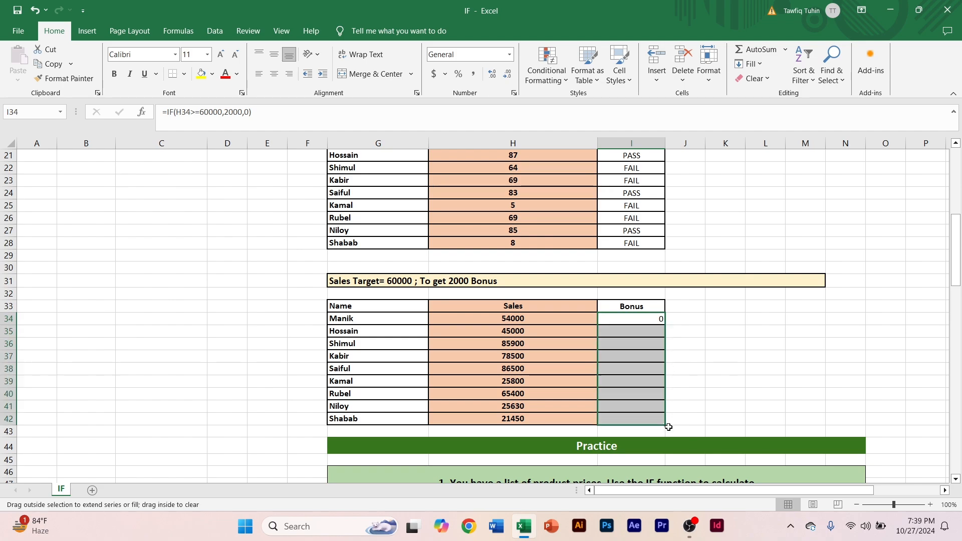